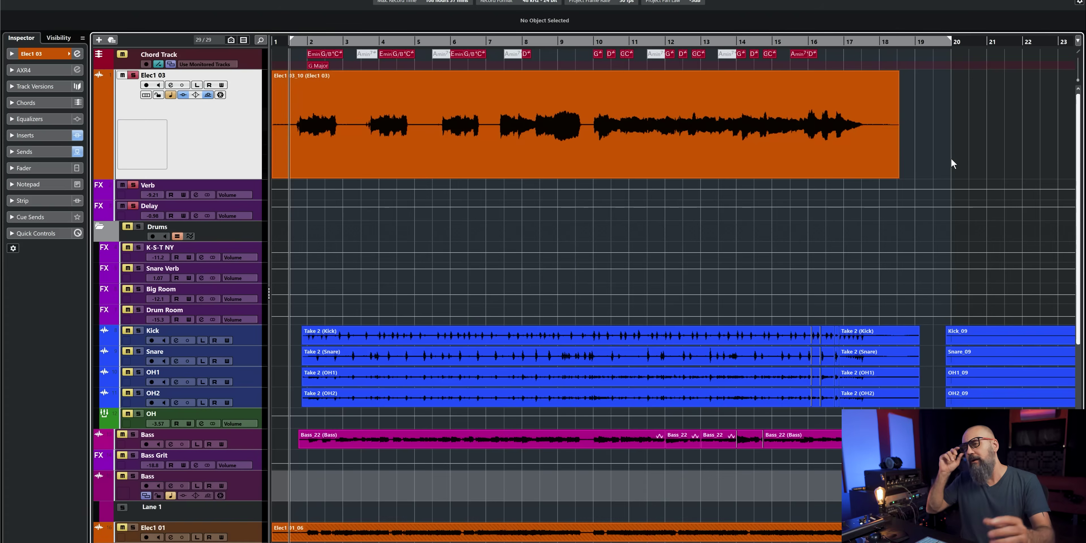
- Raise the Elec1 03 event's volume to 4.59 dB and open it in the Sample Editor
left_click(842, 134)
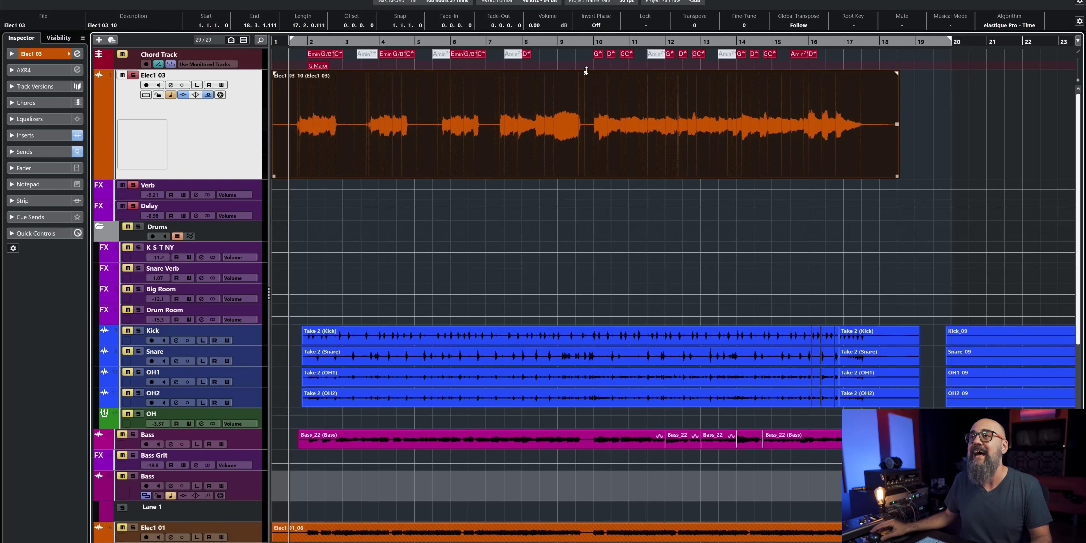
left_click_drag(586, 72, 599, 90)
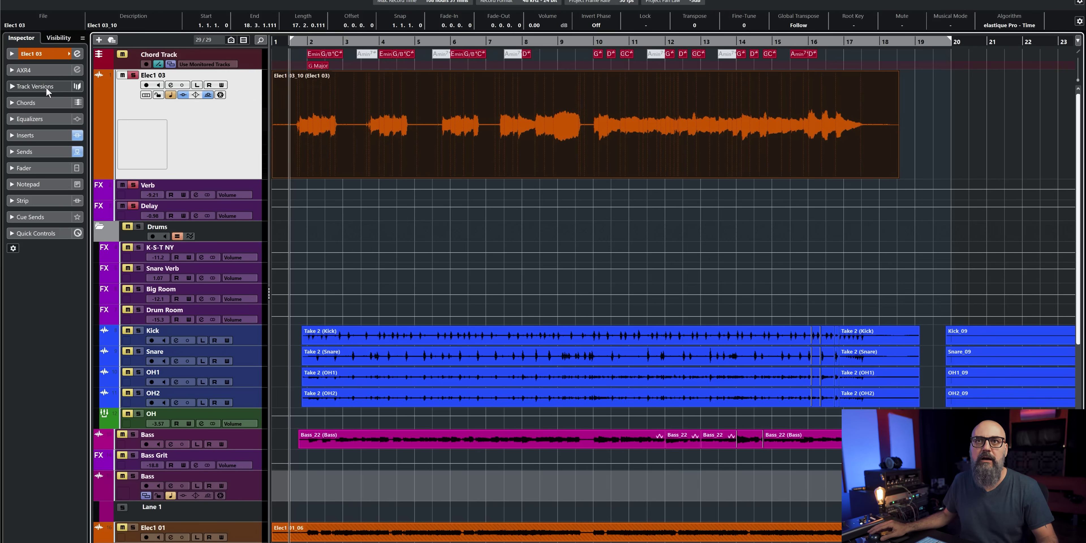
double_click(380, 154)
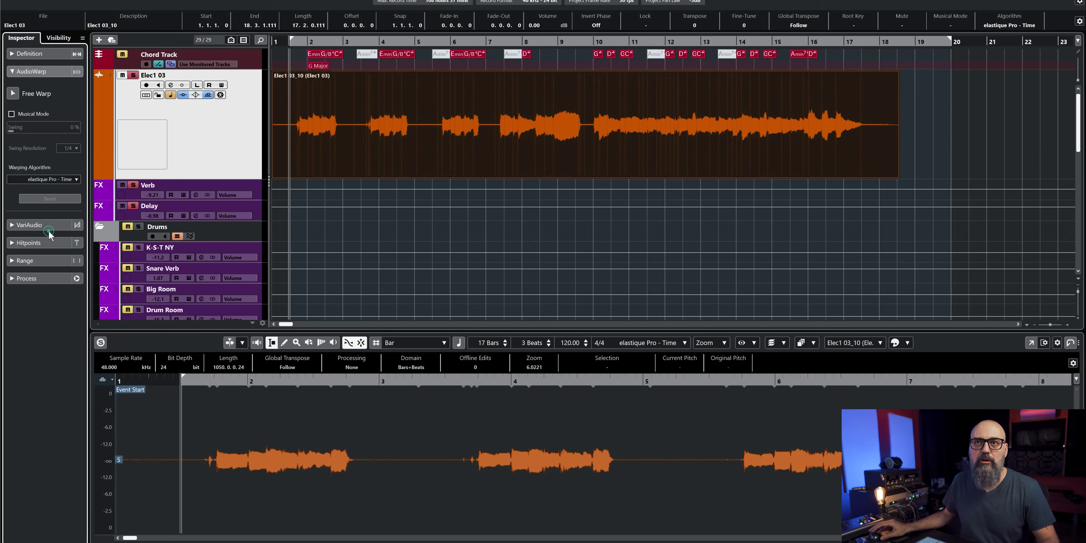
- Expand the VariAudio options, reselect the Elec1 03_10 event, and bring up the MixConsole with F3
left_click(47, 229)
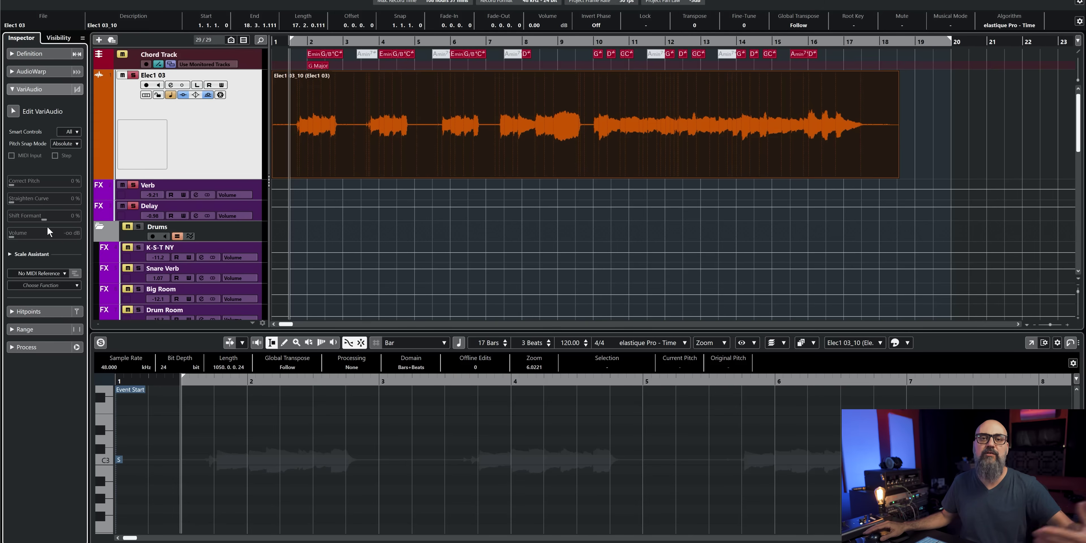
left_click(754, 107)
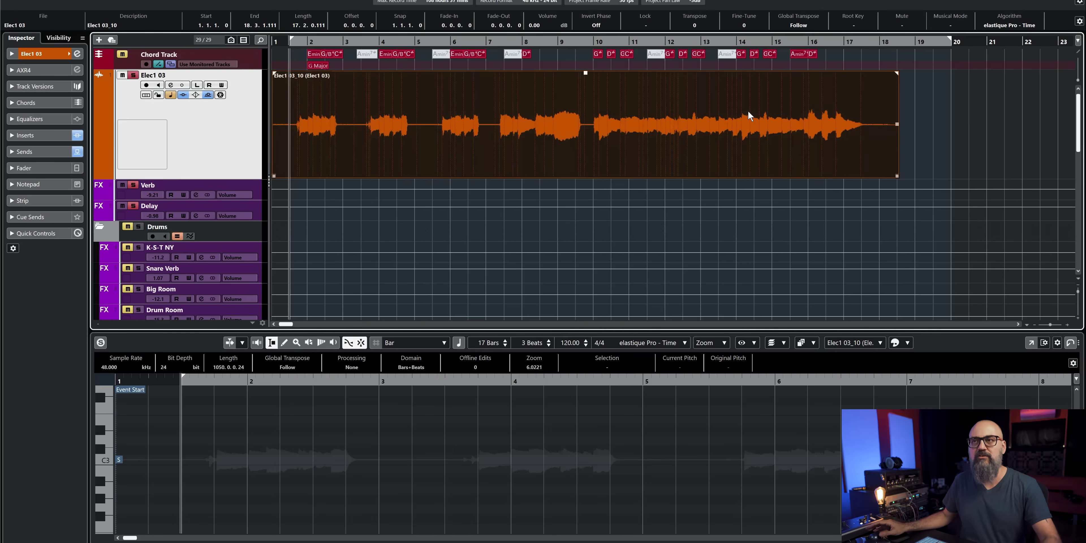
key("F3")
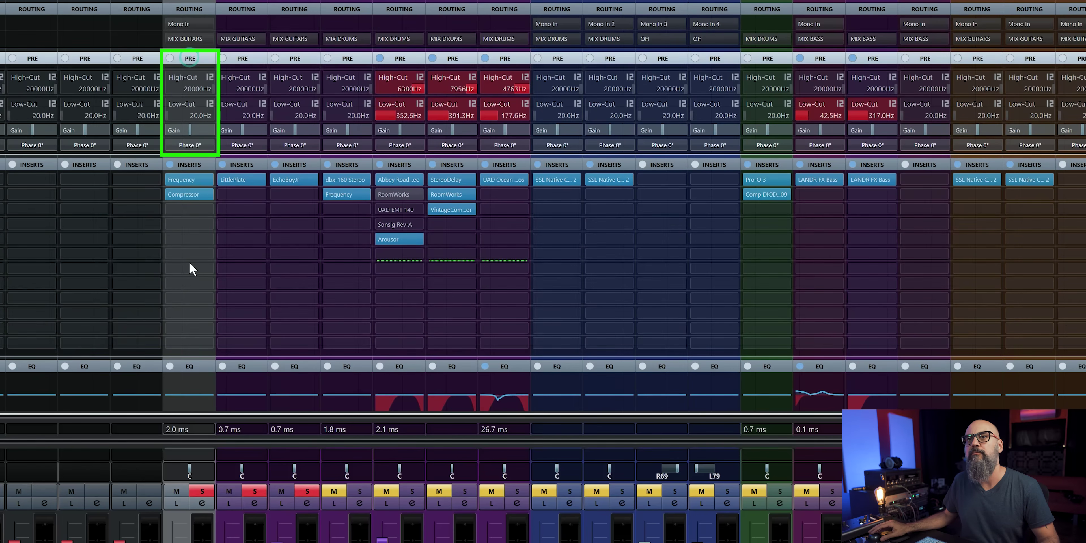
- Collapse the EQ and insert racks, keep the Pre rack shown, and invert the channel's phase
left_click(192, 366)
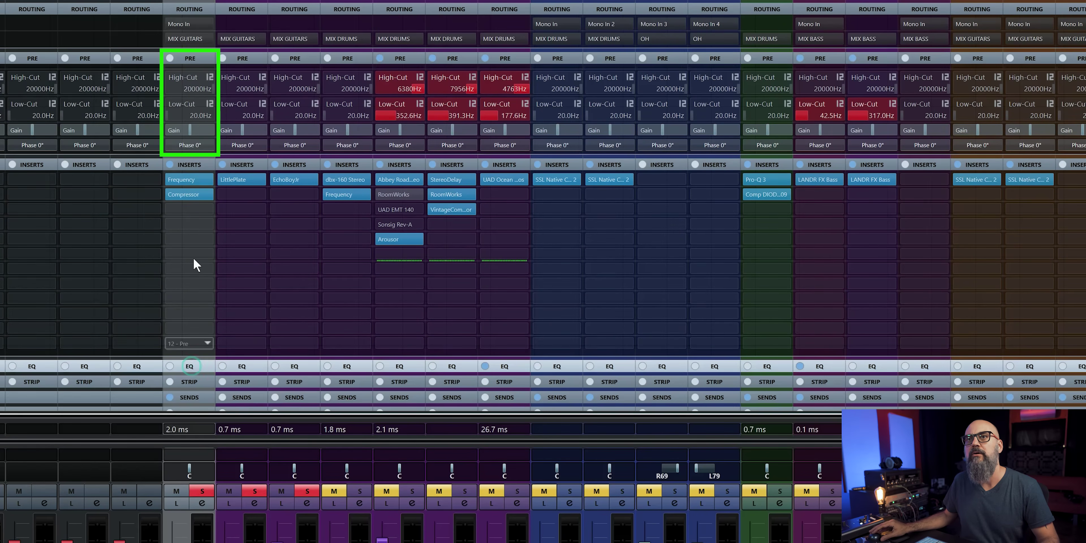
left_click(188, 167)
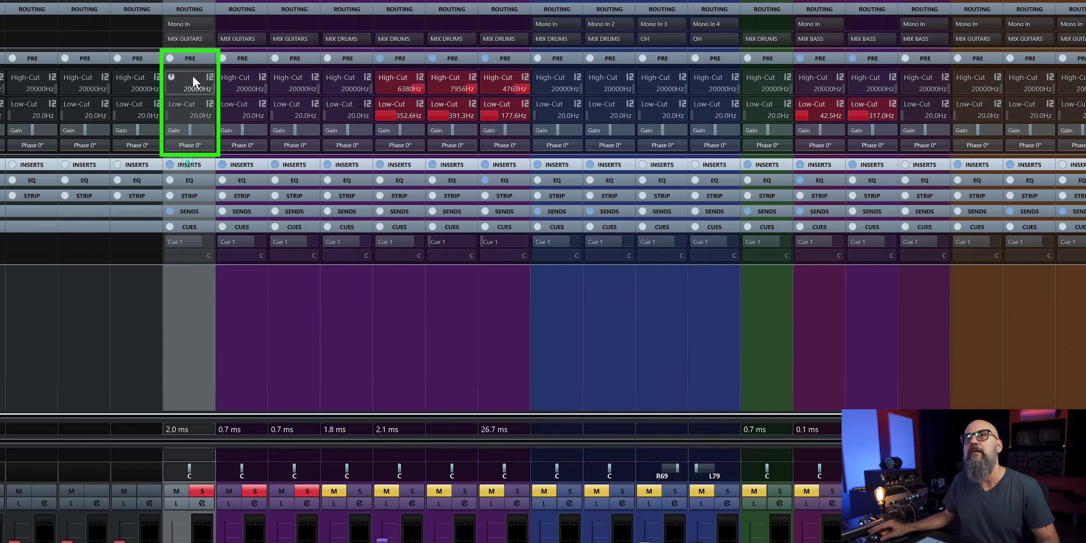
left_click(182, 59)
left_click(183, 57)
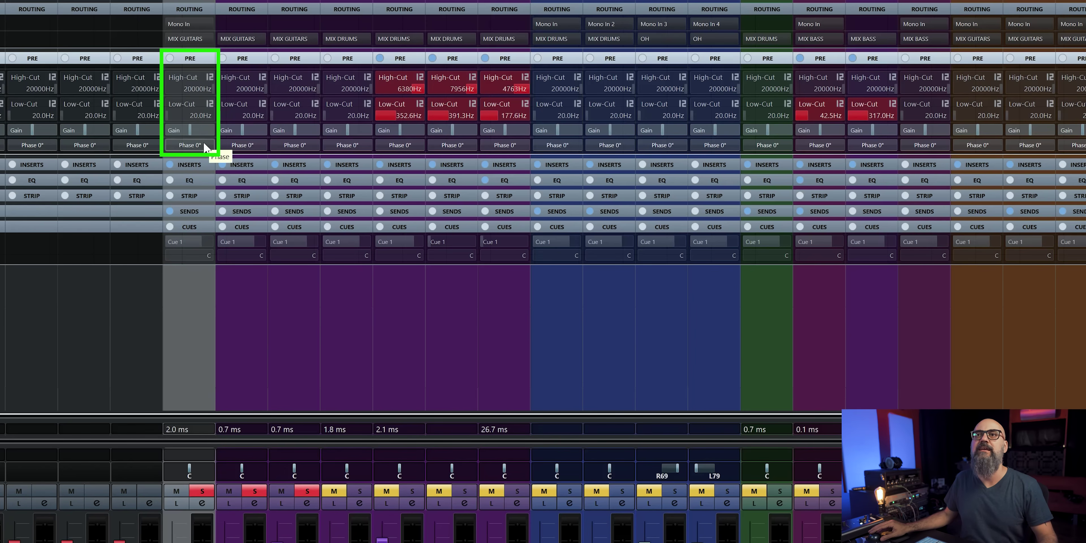
left_click(204, 144)
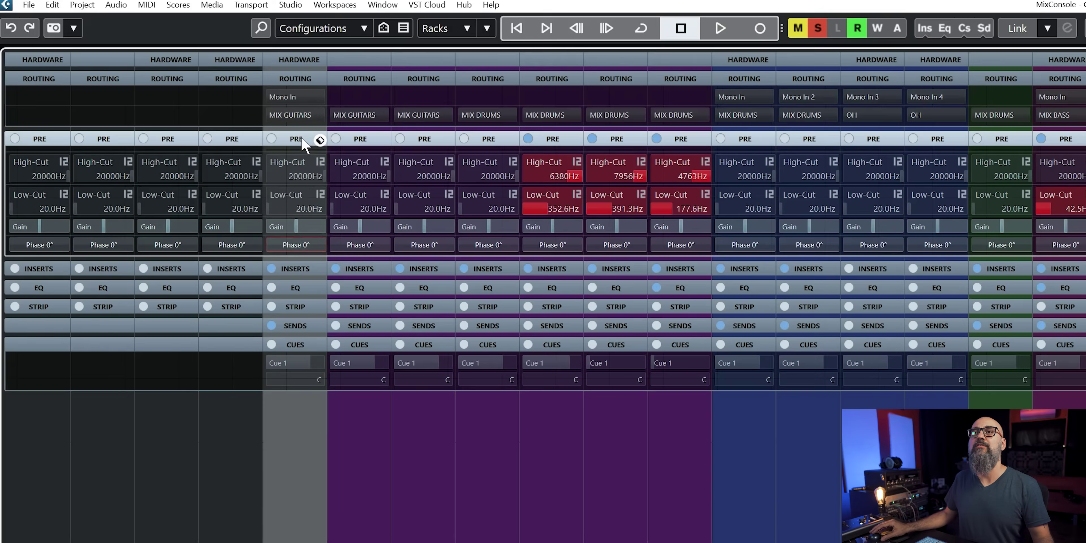
- Toggle the Pre rack, review the rack types list, and open Elec1 03's Channel Settings
left_click(194, 58)
left_click(301, 139)
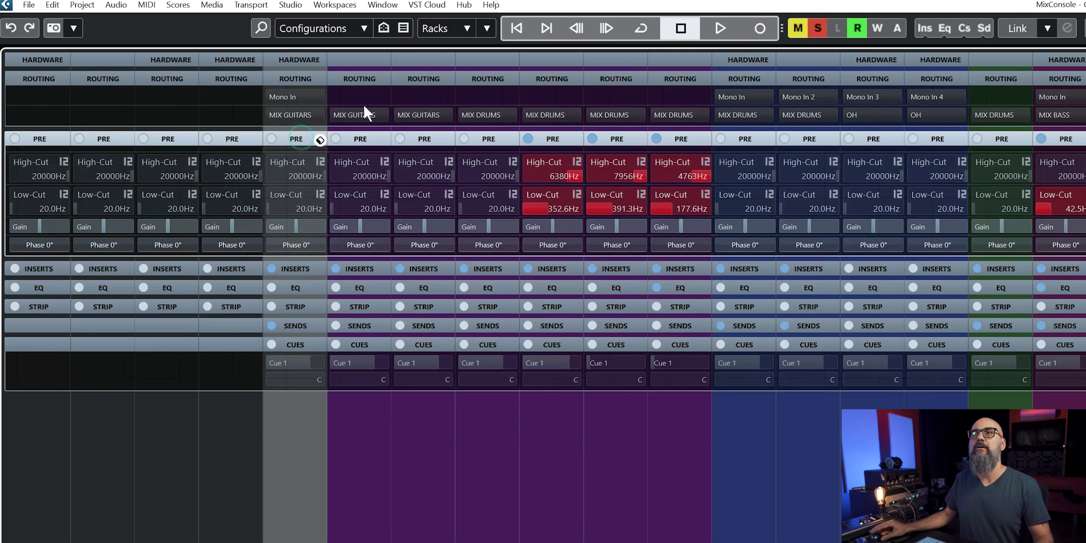
left_click(446, 31)
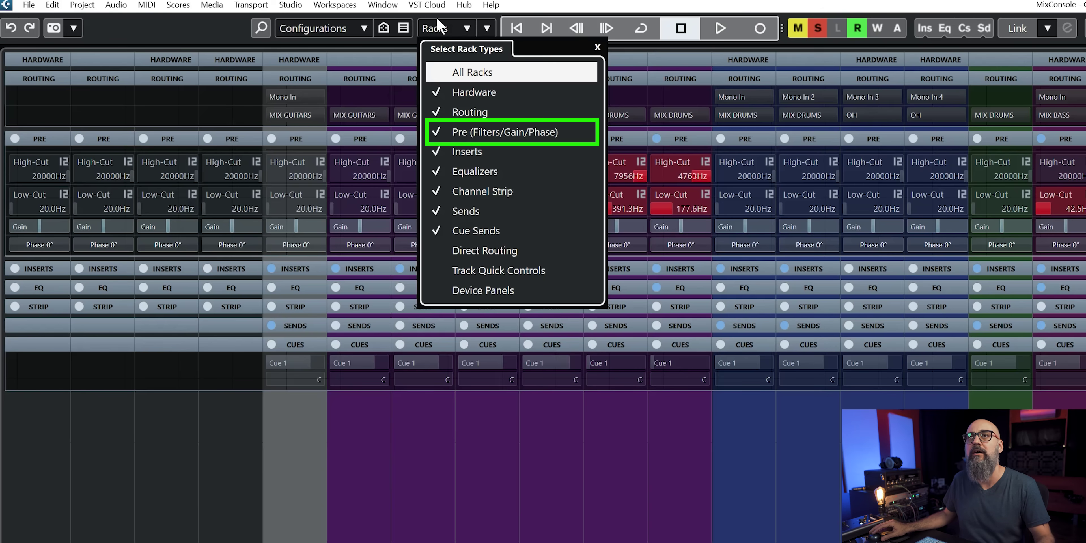
left_click(289, 138)
left_click(288, 138)
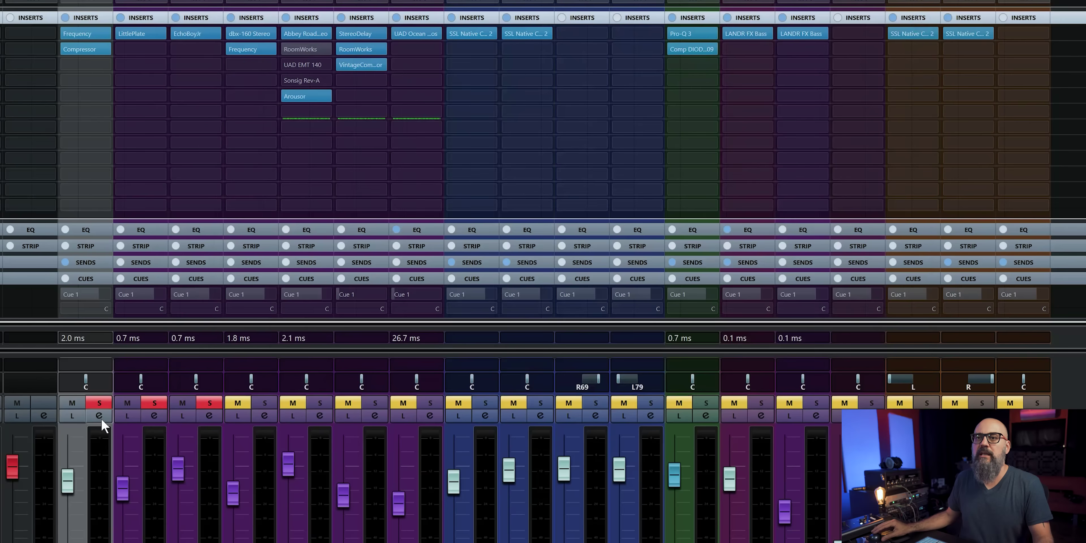
left_click(99, 416)
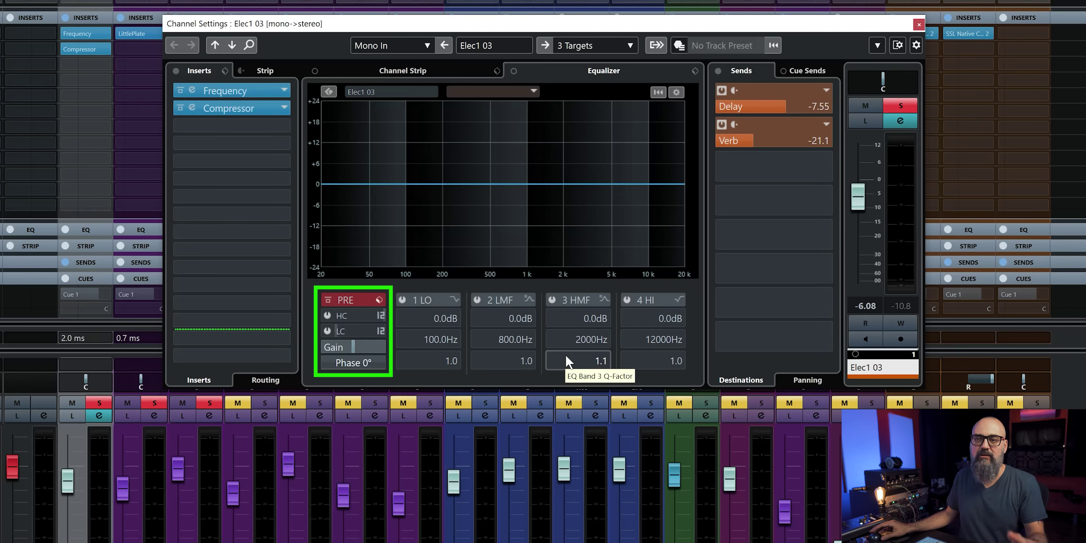
mouse_move(355, 314)
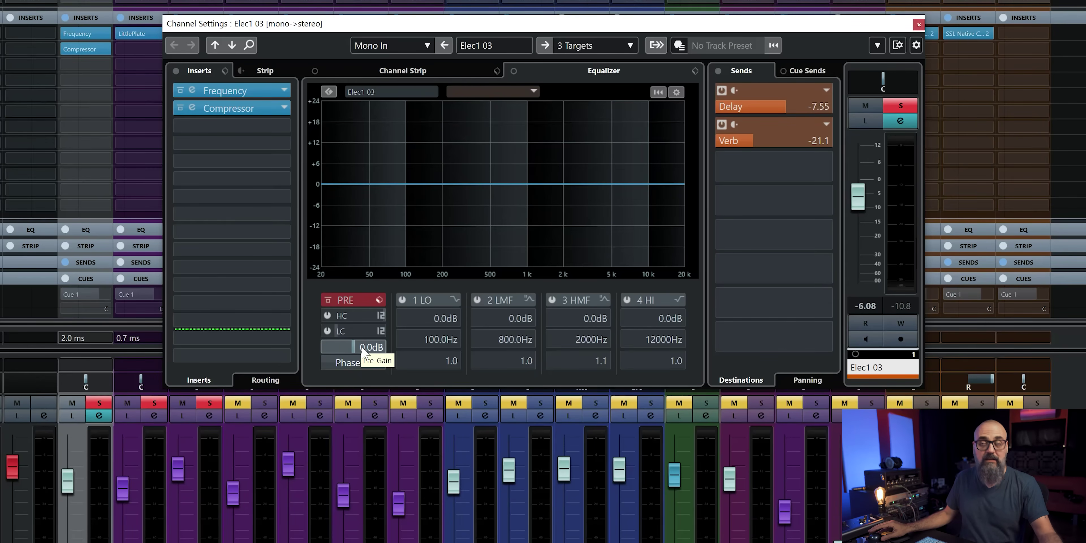
scroll(362, 347, "up", 3)
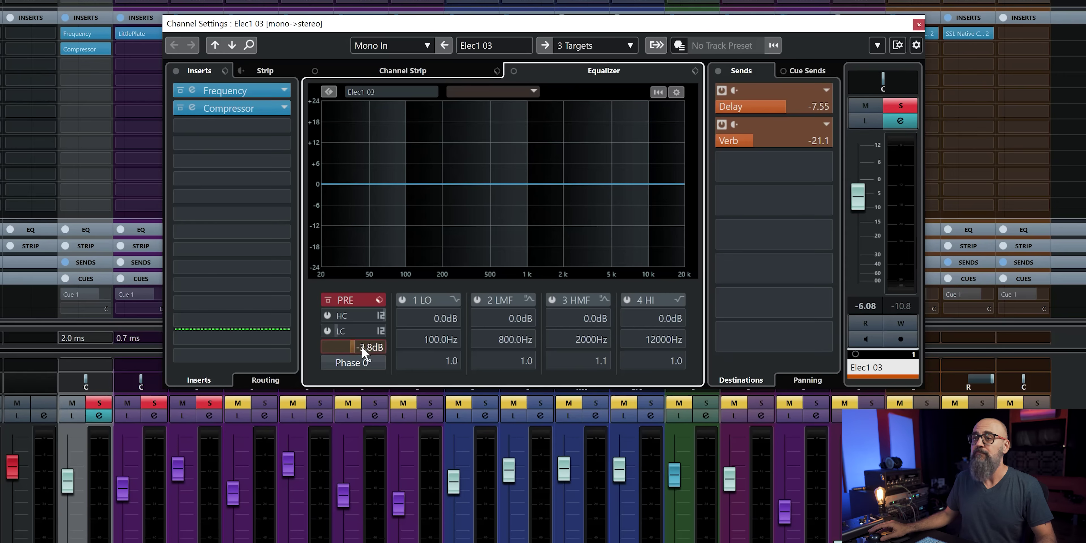
left_click(361, 347, "ctrl")
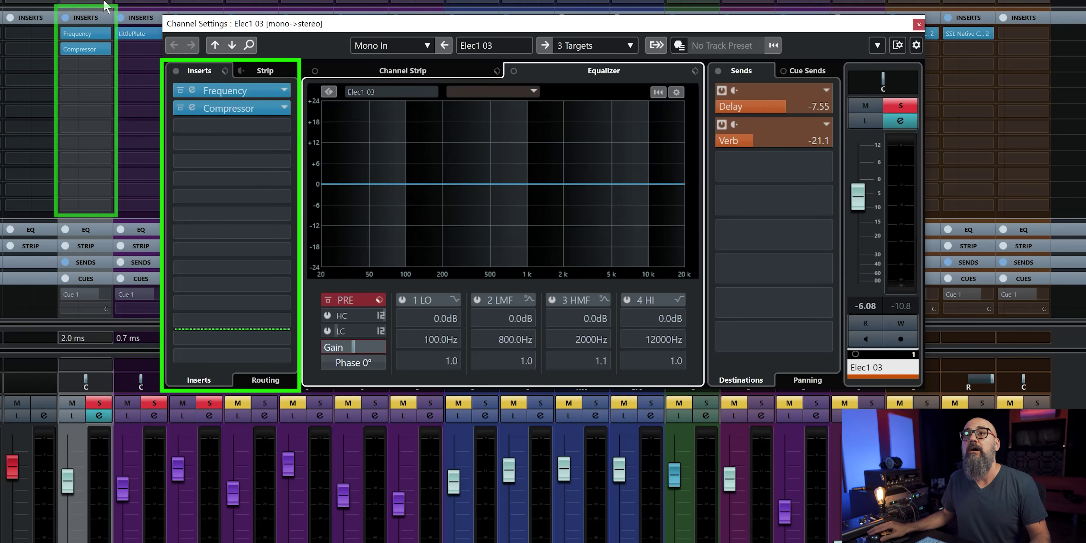
- Collapse and restore the mixer's insert slots, then show Elec1 03's Channel Strip modules
left_click(81, 17)
left_click(85, 60)
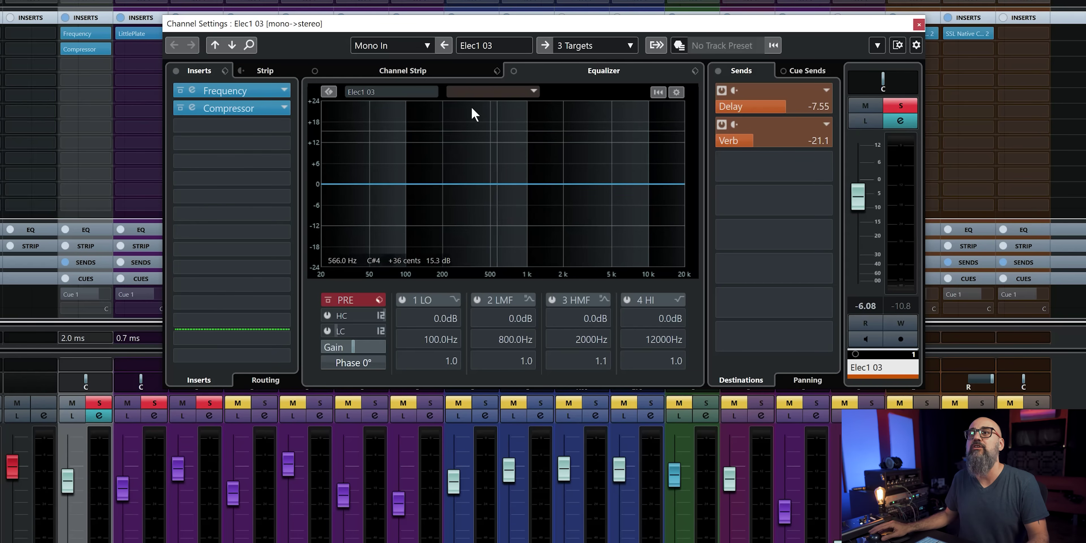
left_click(418, 68)
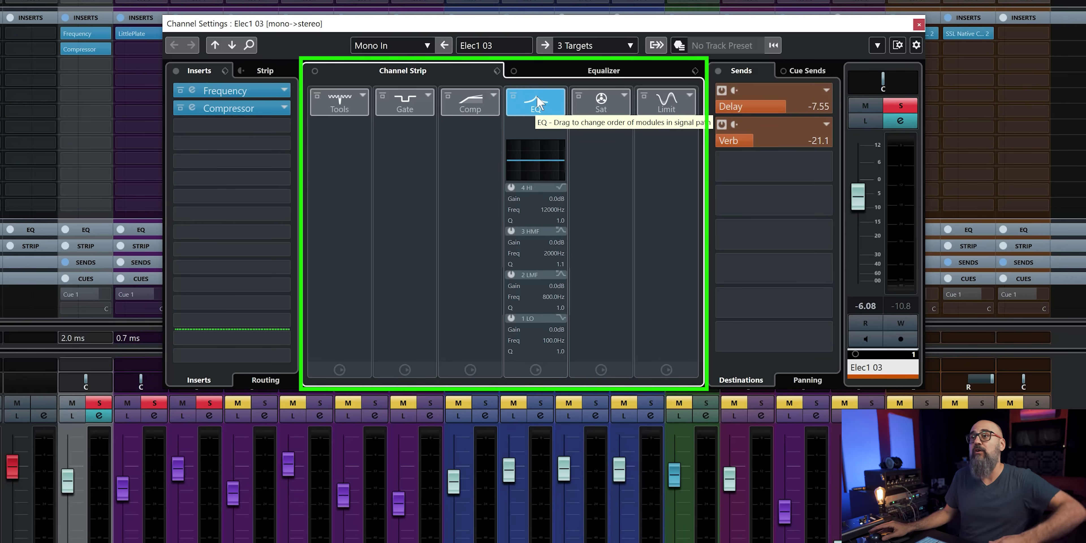
- Boost low mids ~6 dB near 238 Hz, dip high mids to -4.3 dB at 2900 Hz, and cut lows near 84 Hz
left_click(614, 71)
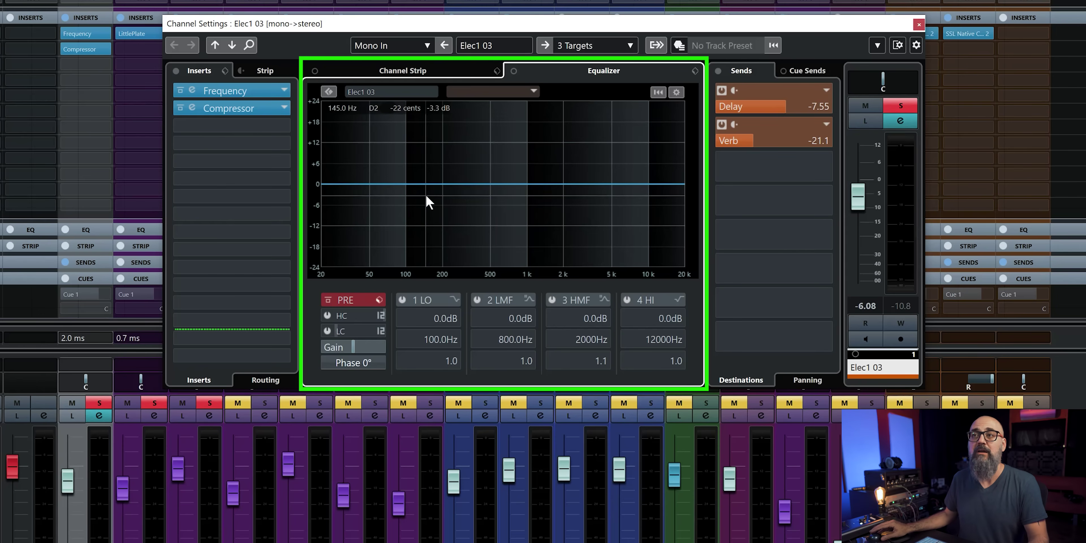
left_click(88, 228)
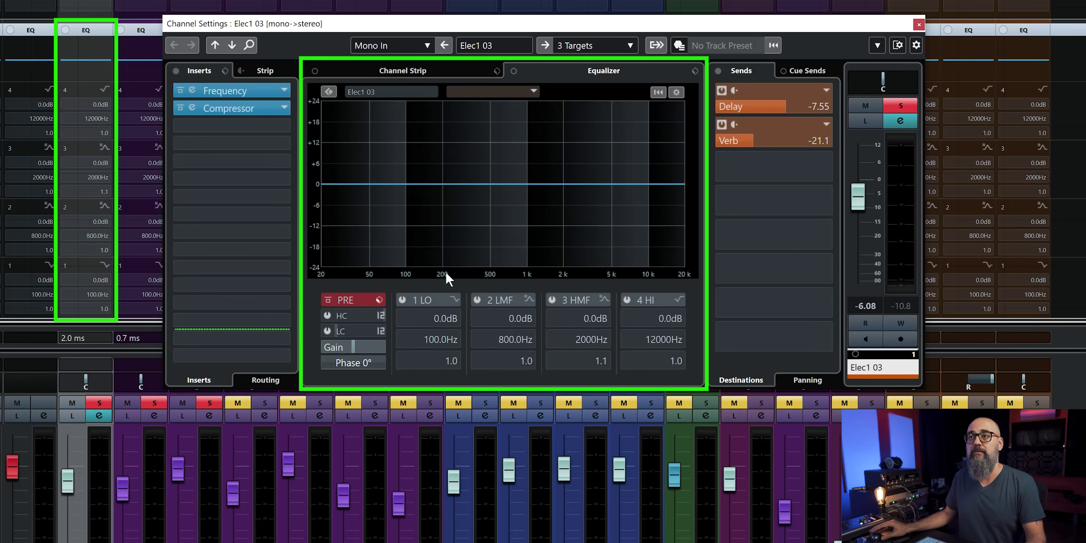
left_click_drag(467, 186, 452, 163)
left_click(554, 191)
left_click_drag(554, 191, 583, 198)
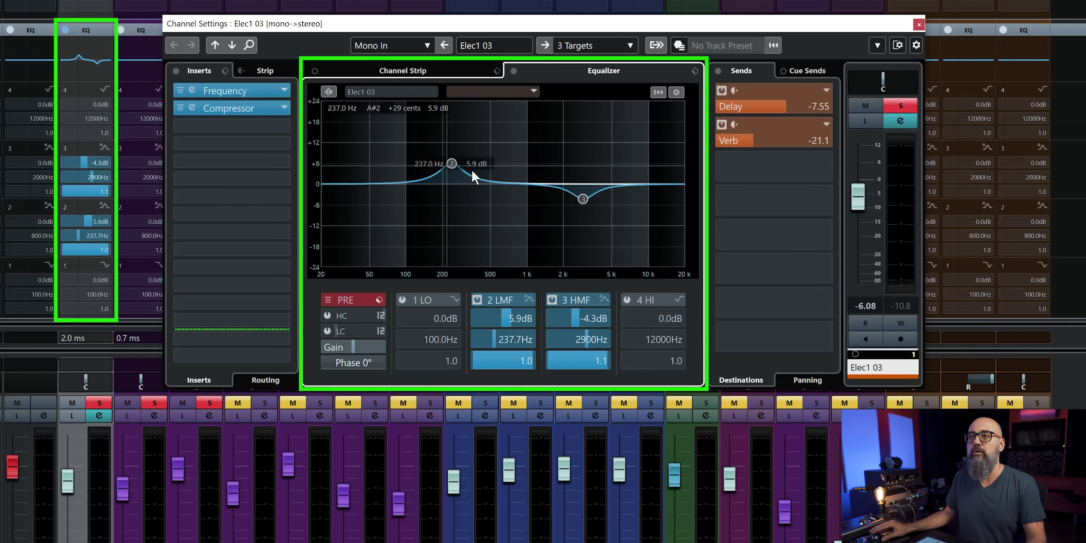
left_click_drag(514, 187, 397, 200)
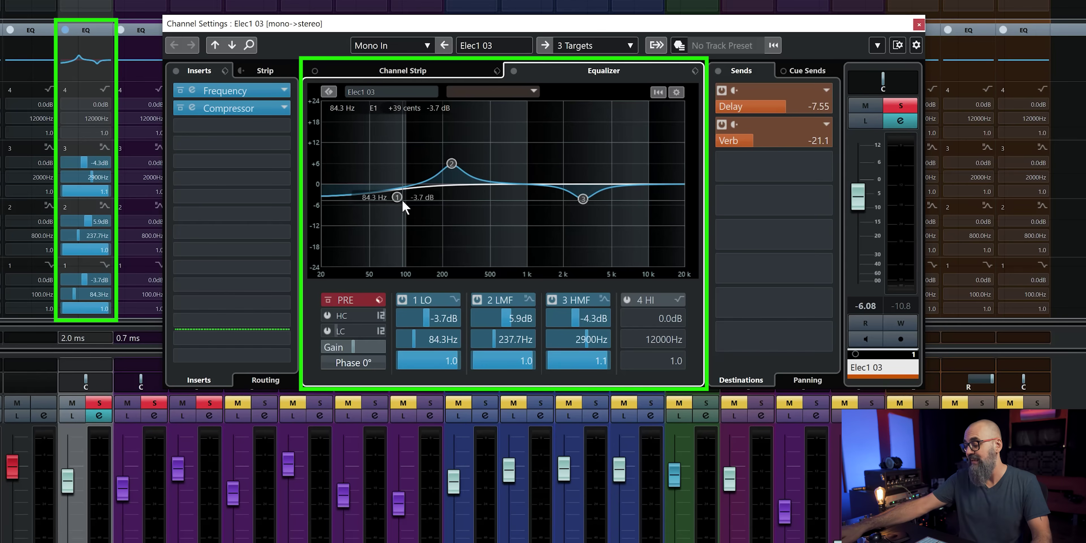
key("space")
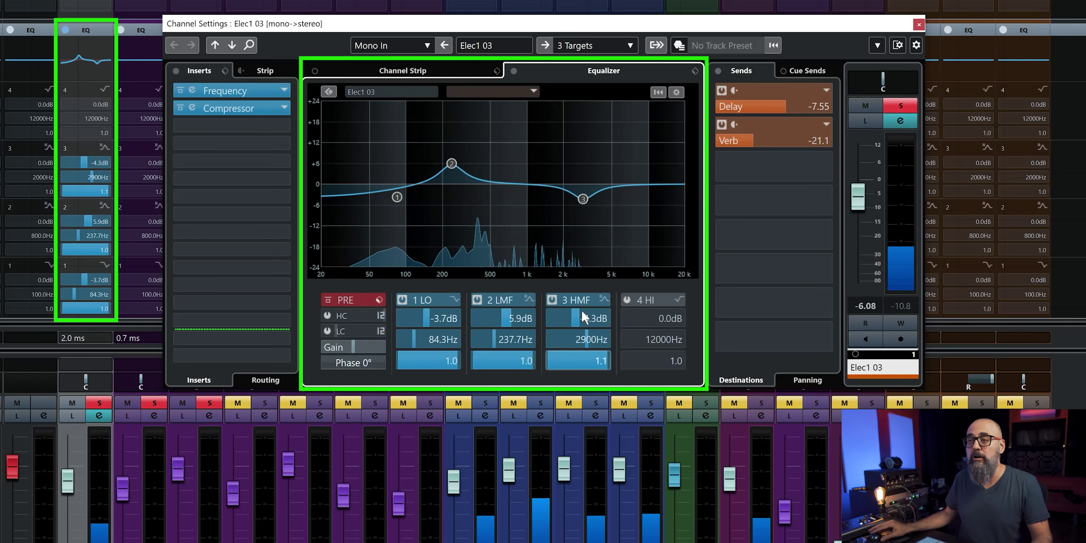
key("space")
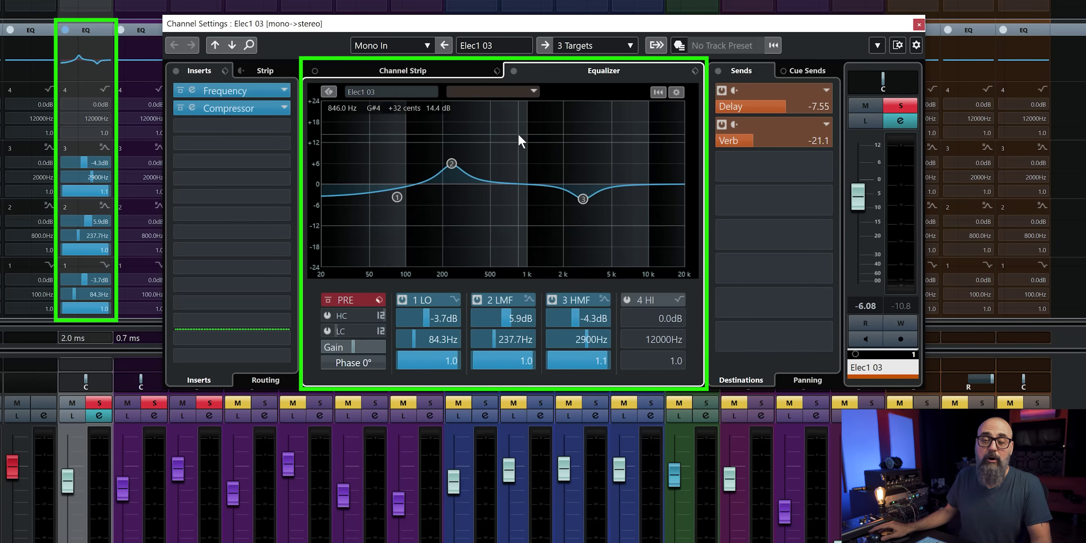
- In the enlarged EQ curve, add a high band cutting -7.3 dB at 1162 Hz
left_click(85, 63)
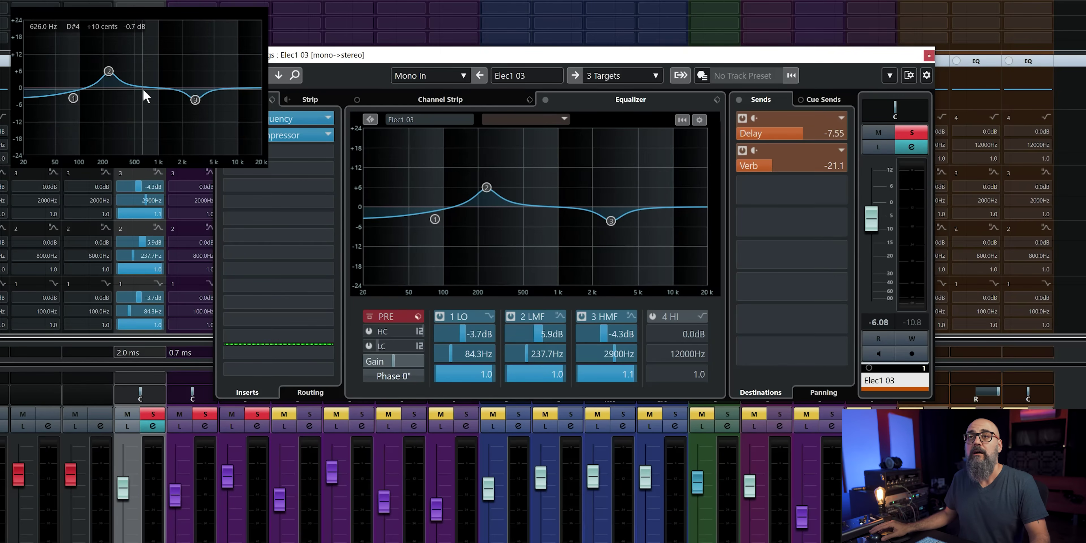
left_click_drag(143, 89, 163, 107)
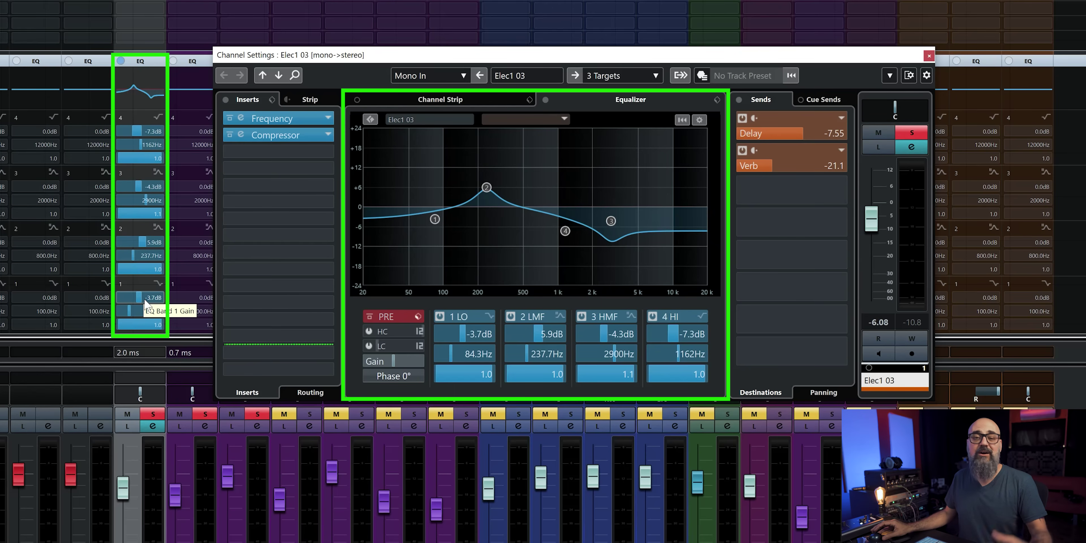
left_click(572, 102)
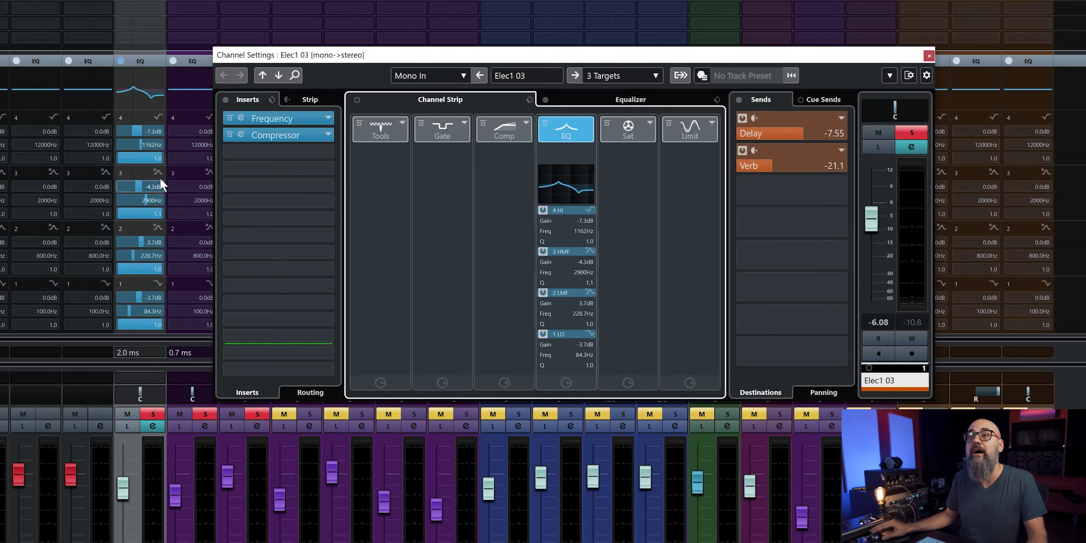
- Load DeEsser, Standard Compressor and Tape Saturation into the Tools, Comp and Sat slots
left_click(403, 123)
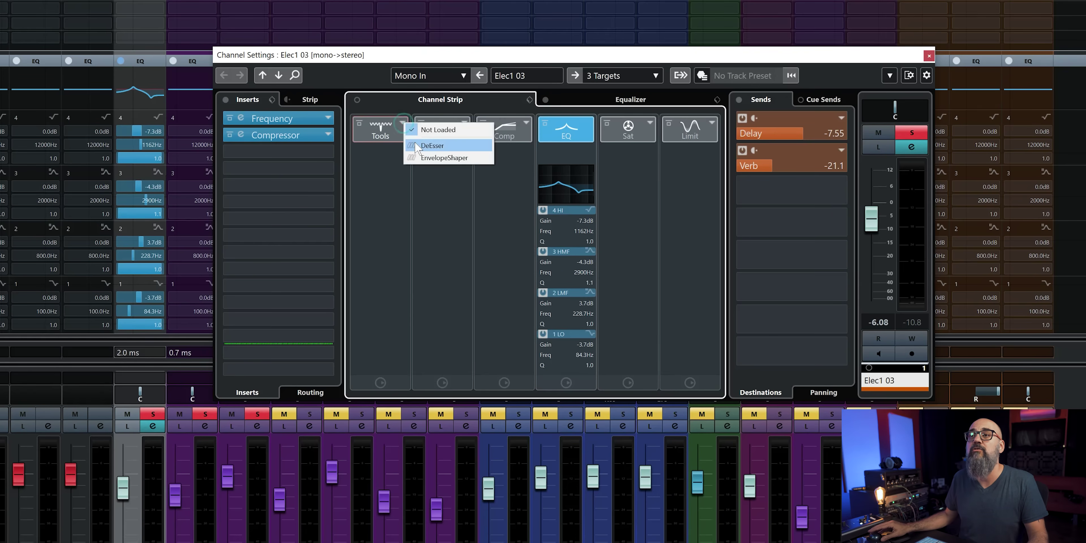
left_click(421, 129)
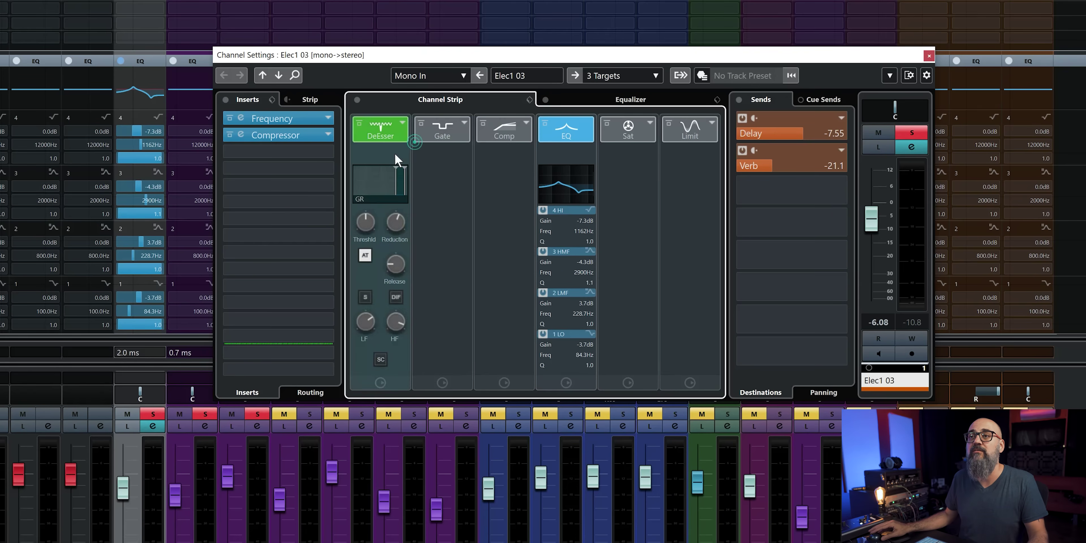
left_click(526, 123)
left_click(548, 143)
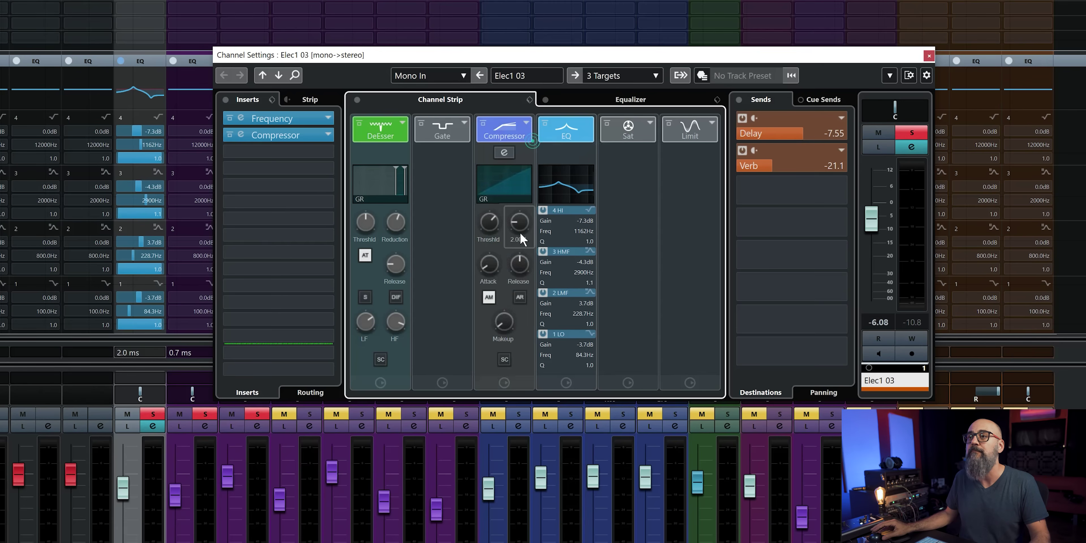
left_click(653, 123)
left_click(663, 156)
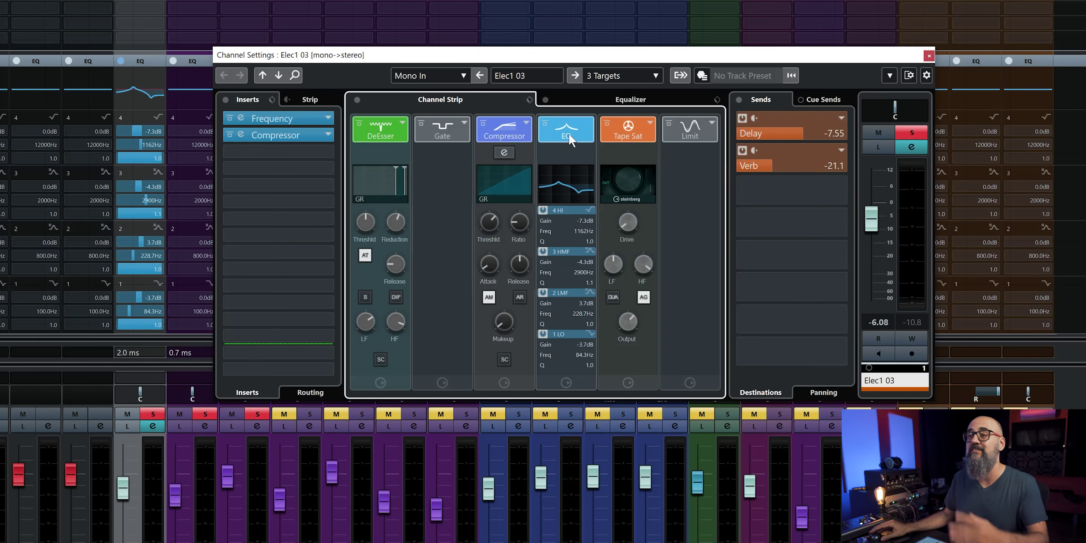
- Keep the EQ module after the Compressor and switch off the LMF band in the EQ curve
left_click_drag(570, 139, 391, 136)
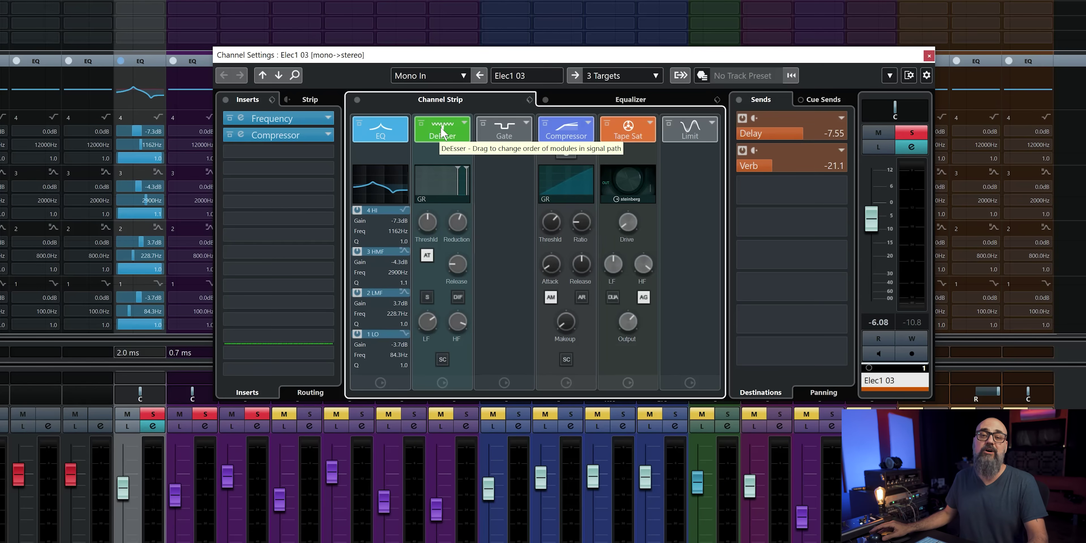
left_click_drag(385, 129, 587, 142)
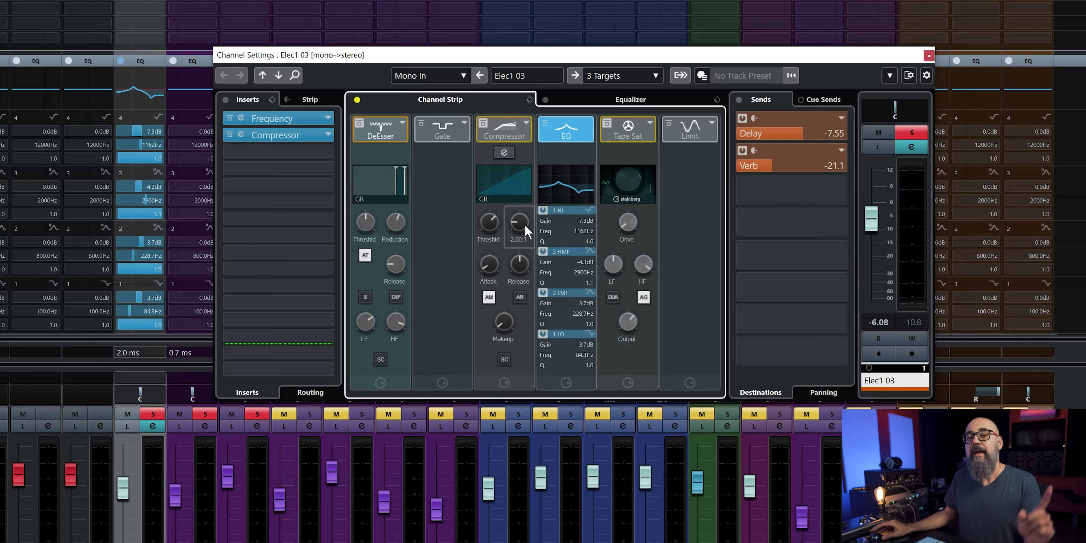
left_click(606, 102)
double_click(484, 194)
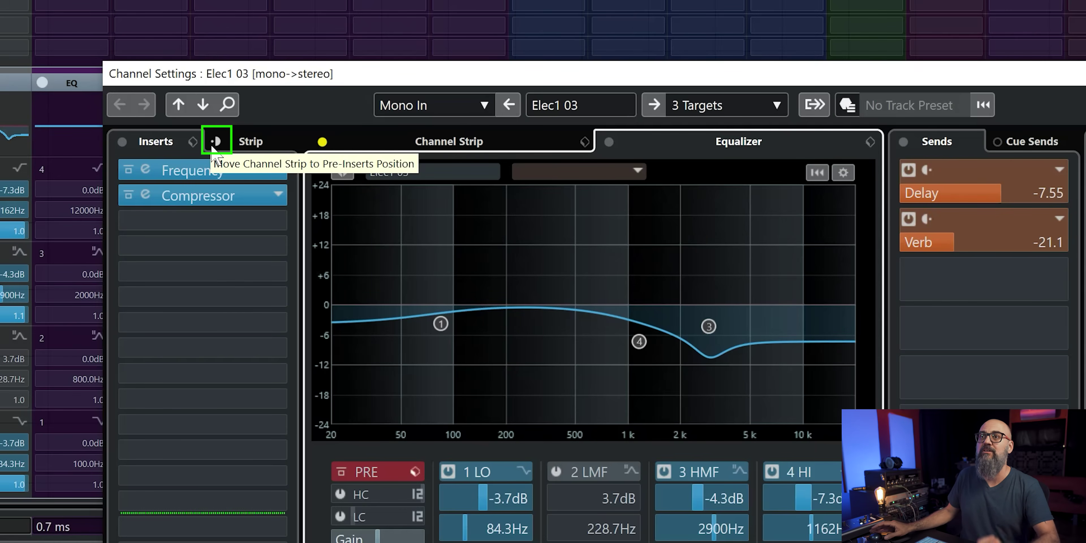
- Move the channel strip to the pre-inserts position, then review the strip, EQ and inserts list
left_click(216, 142)
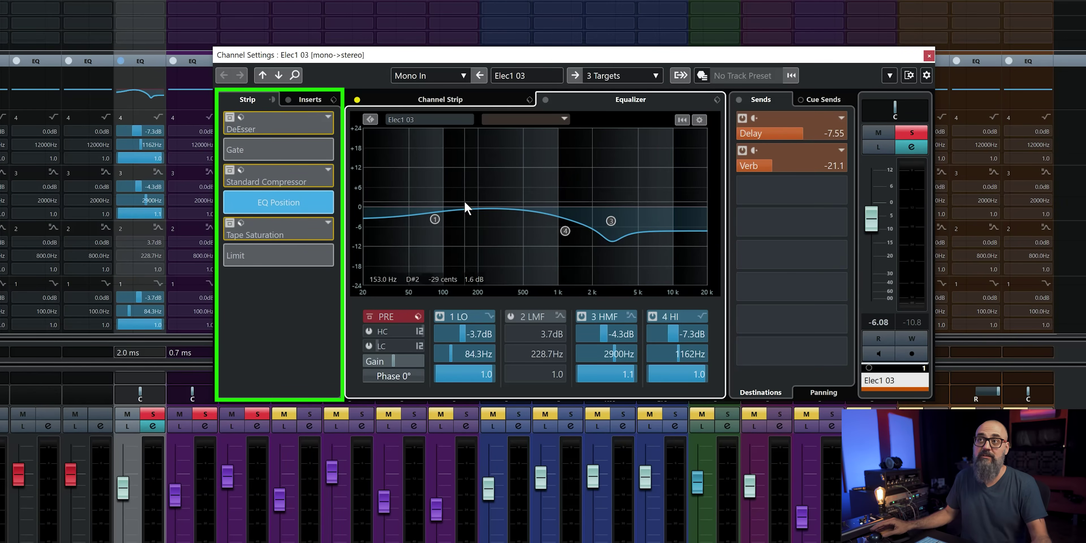
left_click(458, 95)
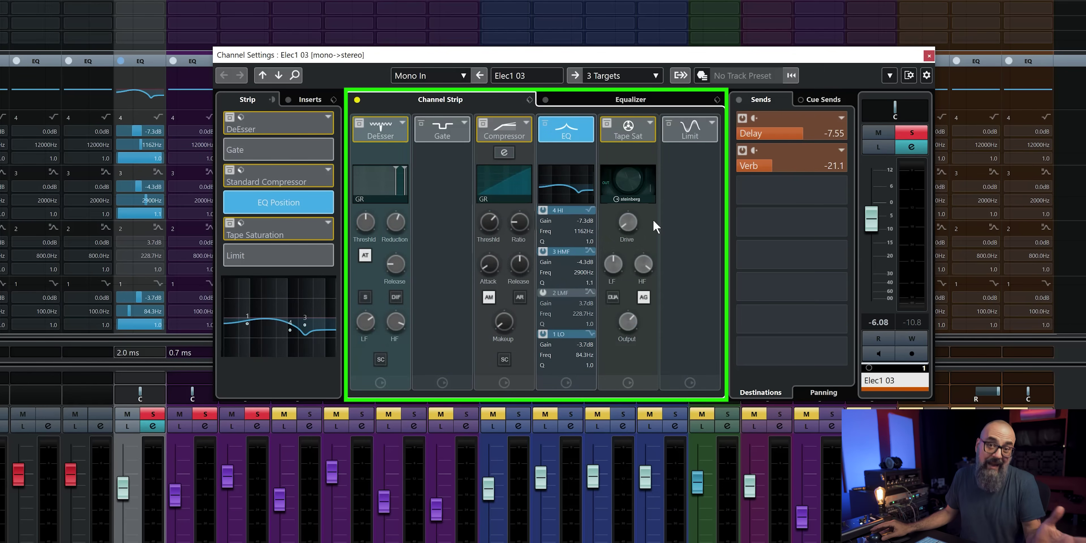
left_click(564, 126)
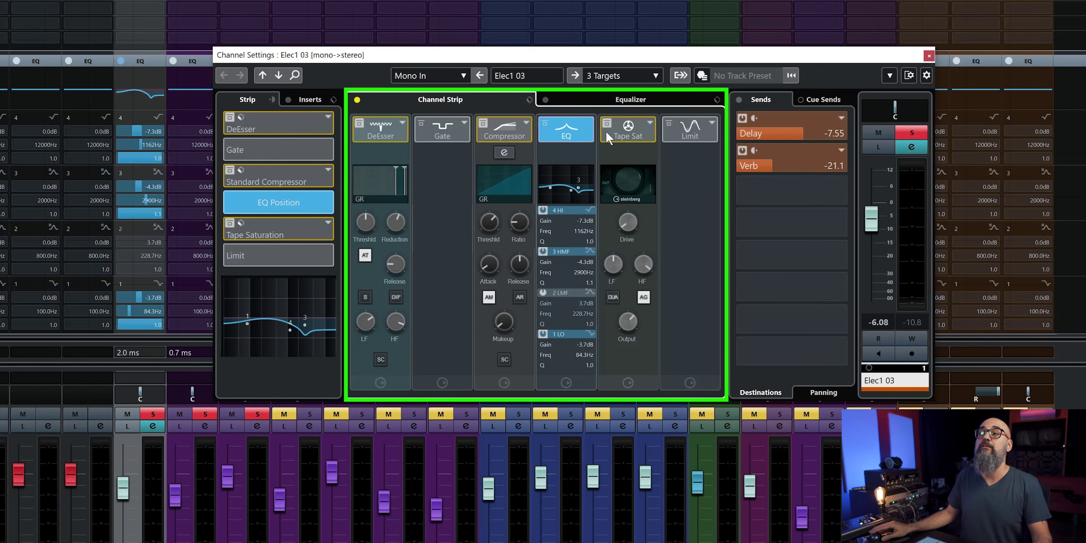
left_click(605, 102)
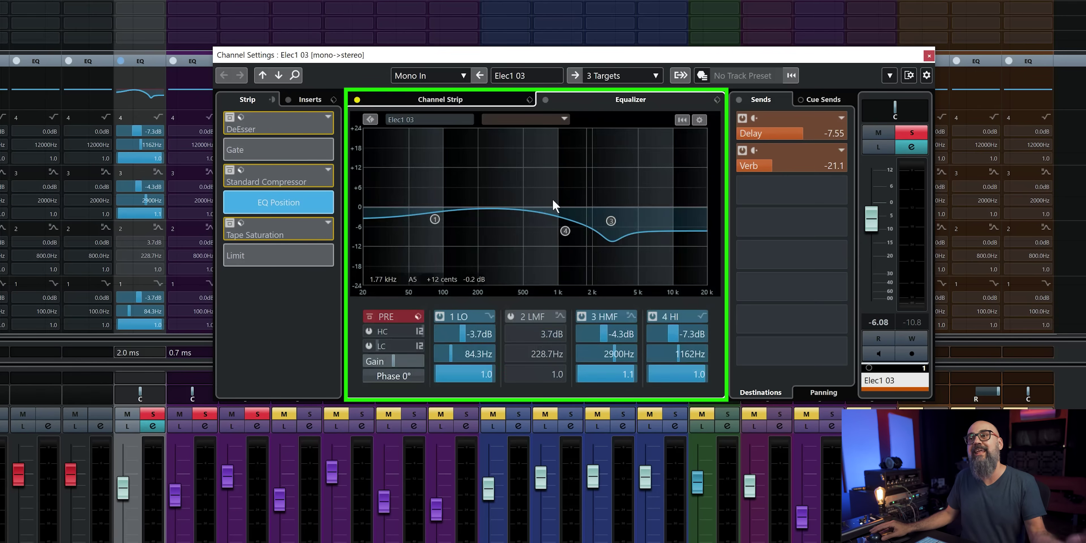
left_click(309, 98)
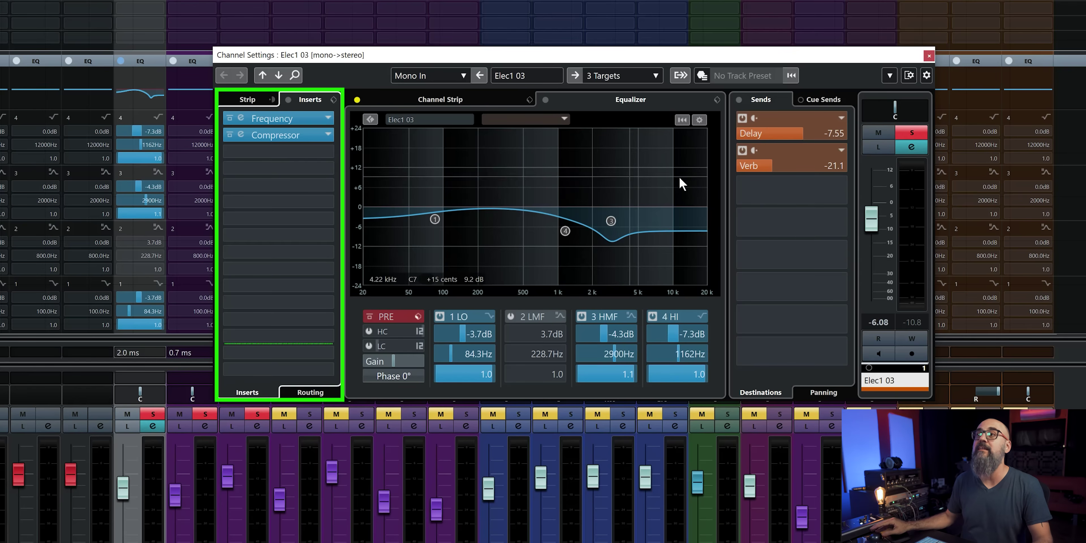
left_click(764, 97)
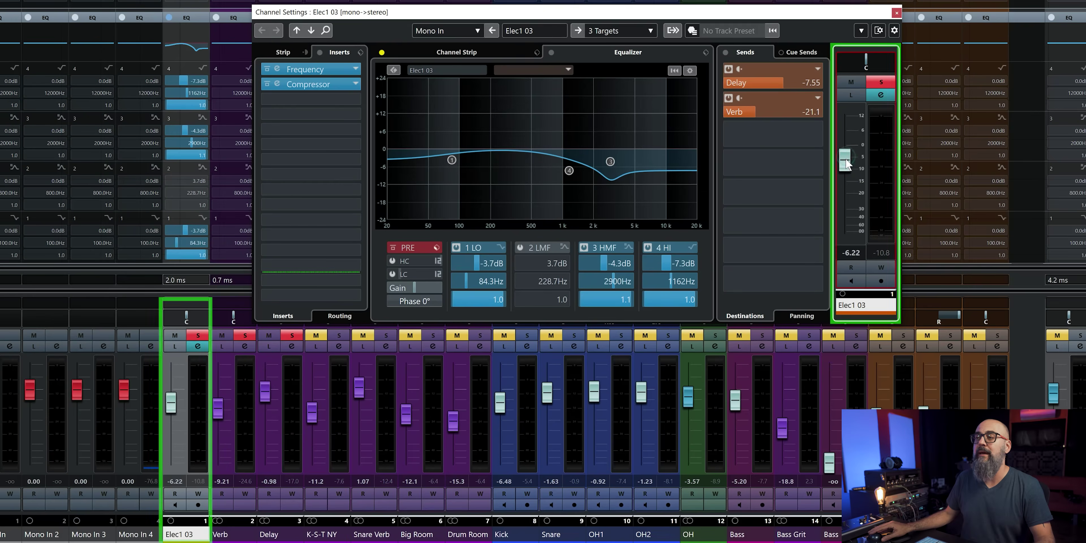
- Pull the Elec1 03 fader down, bring it back up, and fine-tune it to -3.22 dB
left_click_drag(872, 219, 877, 311)
left_click_drag(848, 242, 847, 163)
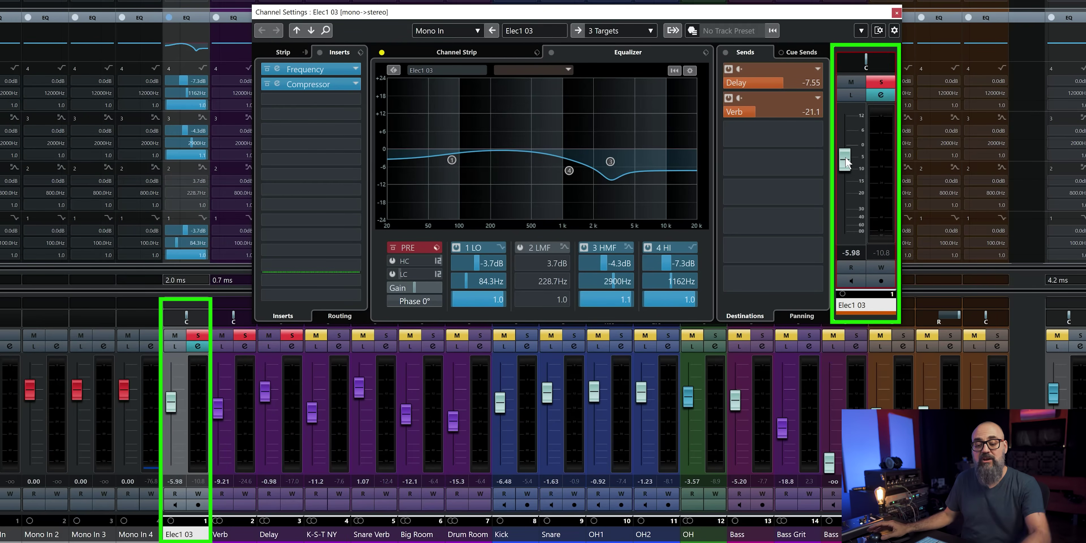
scroll(847, 162, "down", 5)
scroll(847, 162, "up", 5)
scroll(847, 162, "down", 5)
scroll(846, 162, "up", 6)
scroll(845, 156, "down", 1)
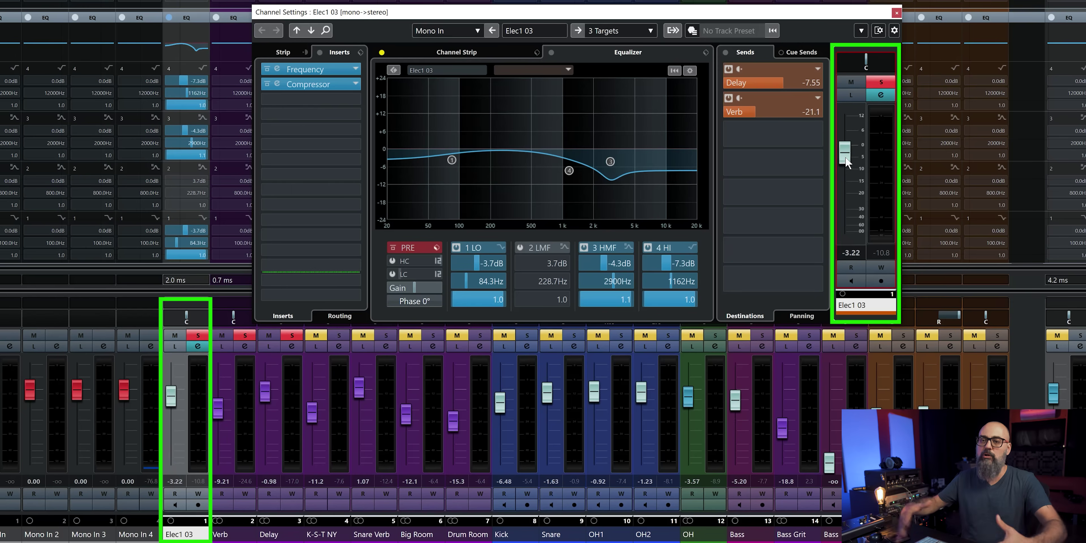